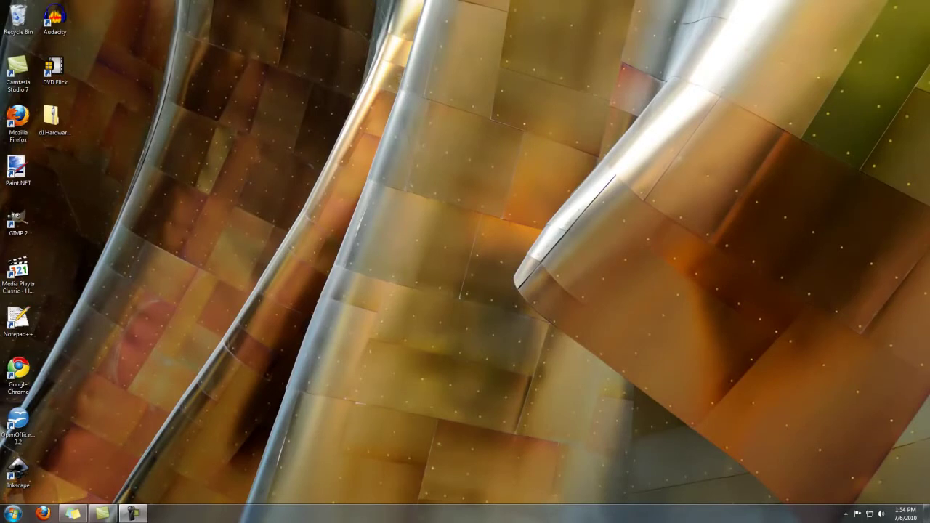
Open the d1Hardware.zip archive and move its window up and to the left
double_click(58, 120)
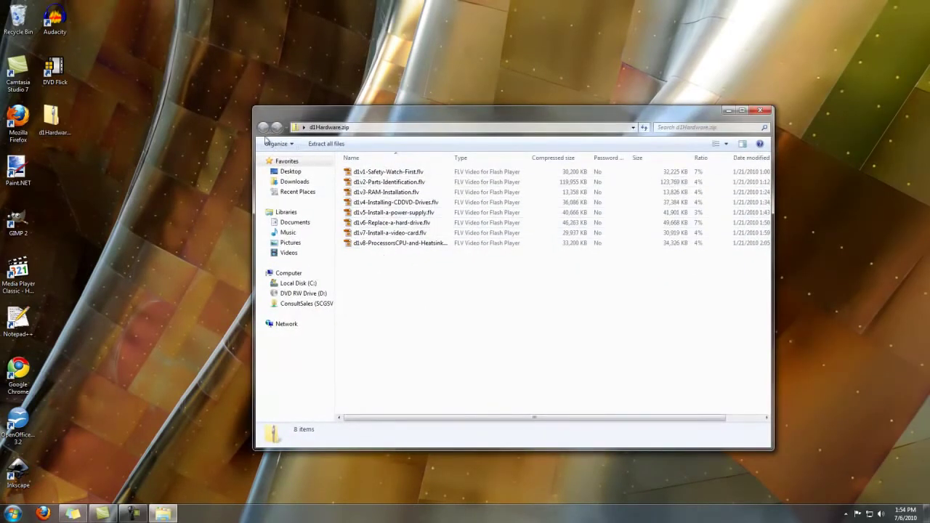
left_click_drag(456, 132, 446, 115)
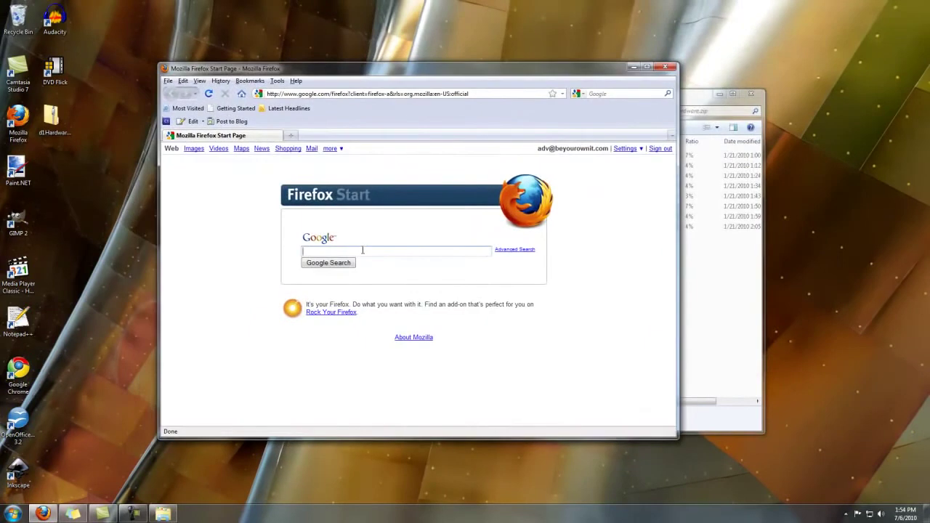
Search Google for 'dvd flick' and open the official DVD Flick website
left_click(362, 250)
type("dvd flick")
key("Return")
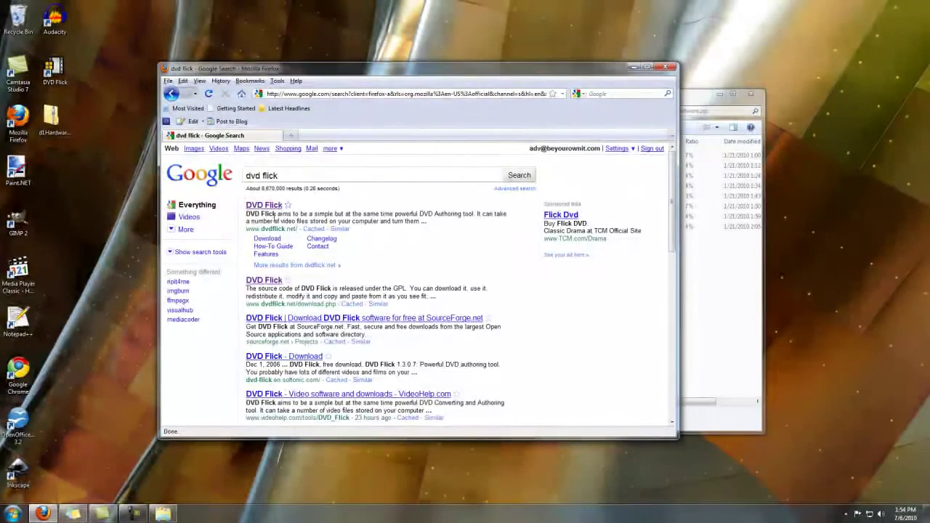
left_click(276, 206)
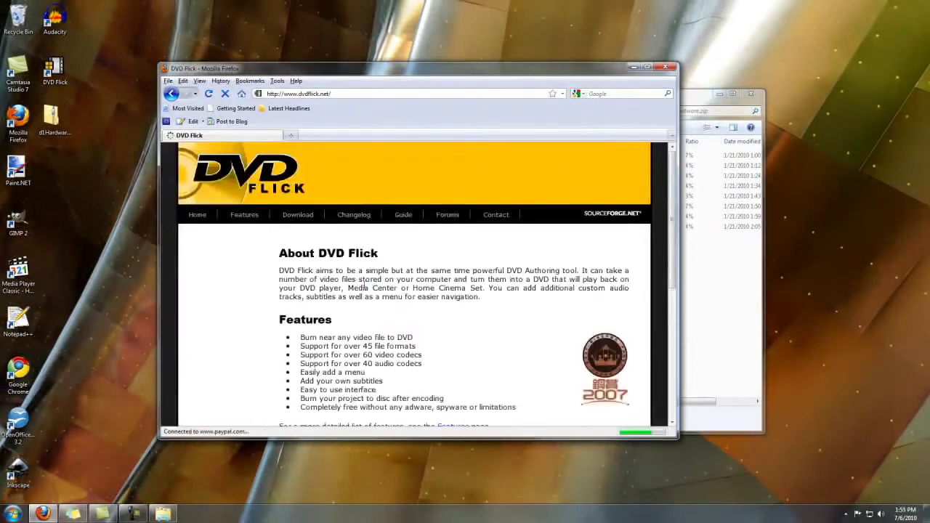
Visit the dvdflick.net download page, then close Firefox
scroll(363, 287, "down", 4)
scroll(327, 283, "up", 4)
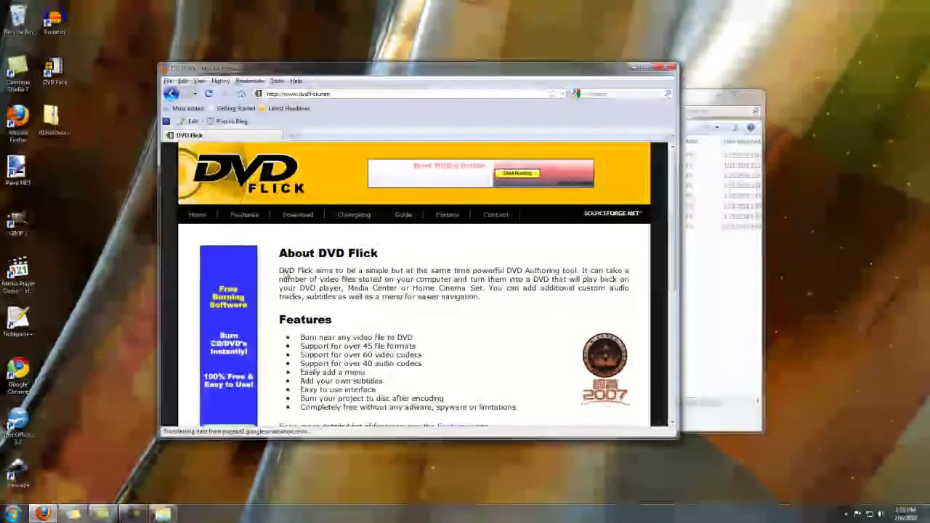
left_click(298, 214)
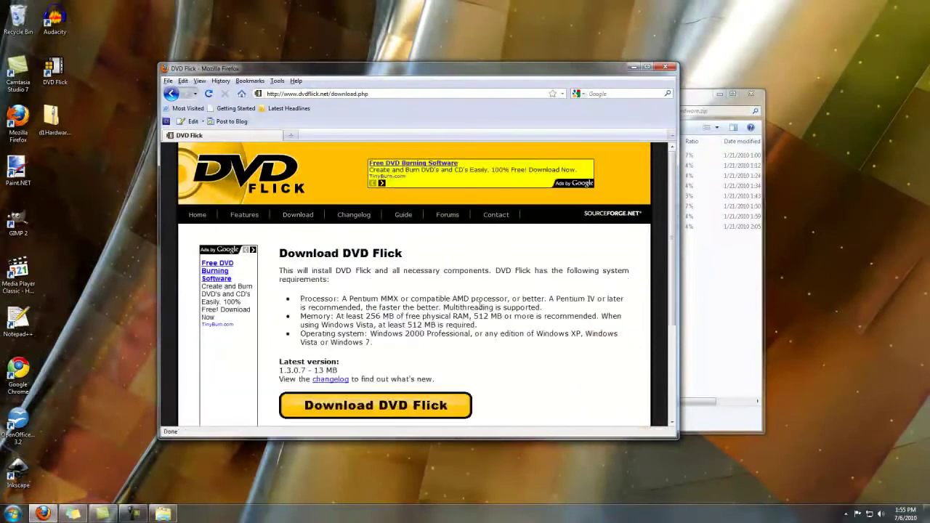
scroll(479, 309, "down", 1)
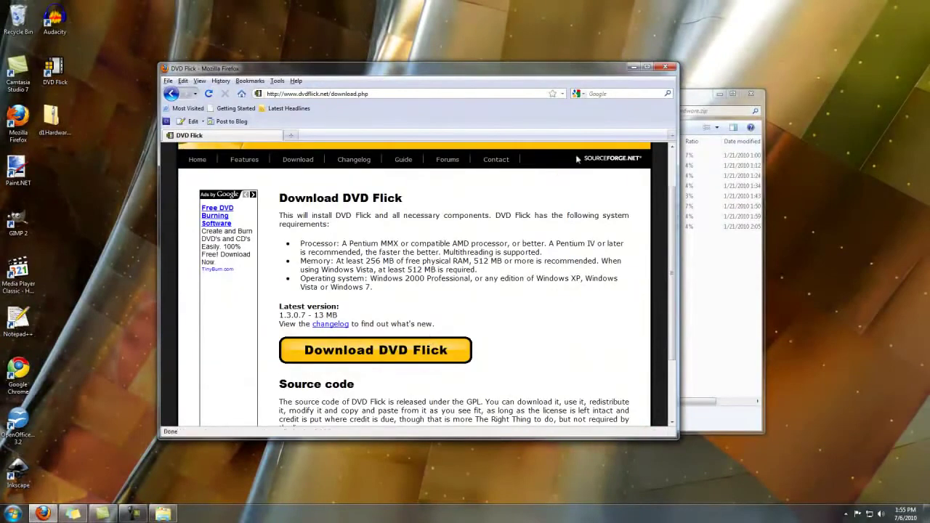
left_click(664, 67)
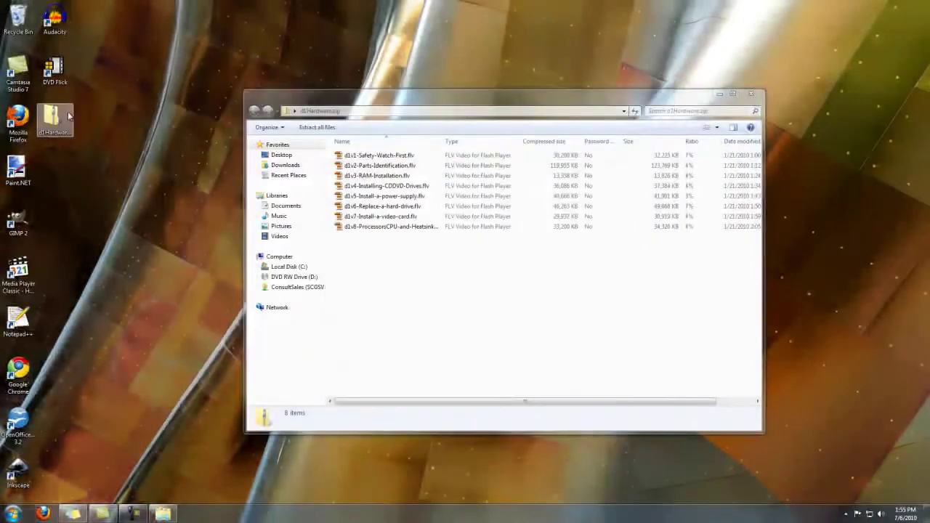
Launch DVD Flick from the desktop and move its window aside to reveal the archive
double_click(61, 80)
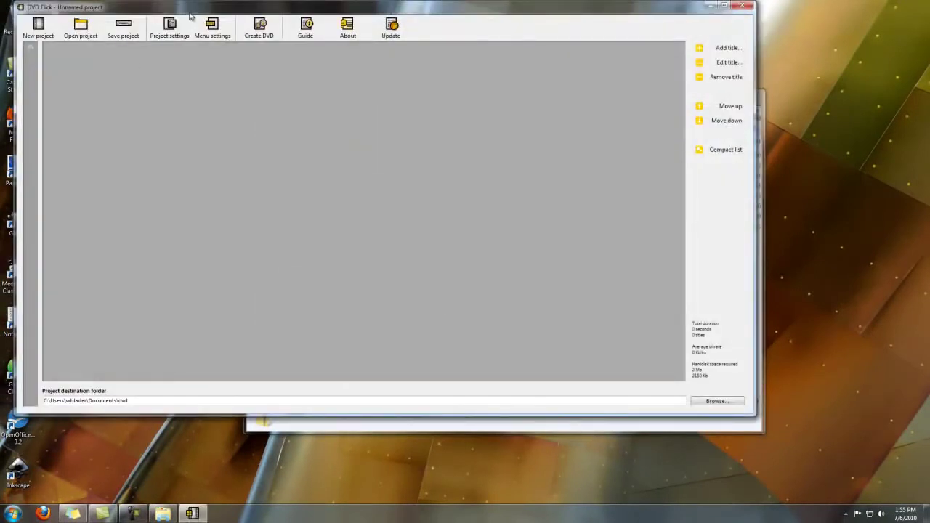
left_click_drag(187, 14, 373, 186)
left_click_drag(373, 107, 270, 77)
Copy all eight FLV videos from the archive to the desktop and reposition DVD Flick
left_click_drag(305, 236, 84, 197)
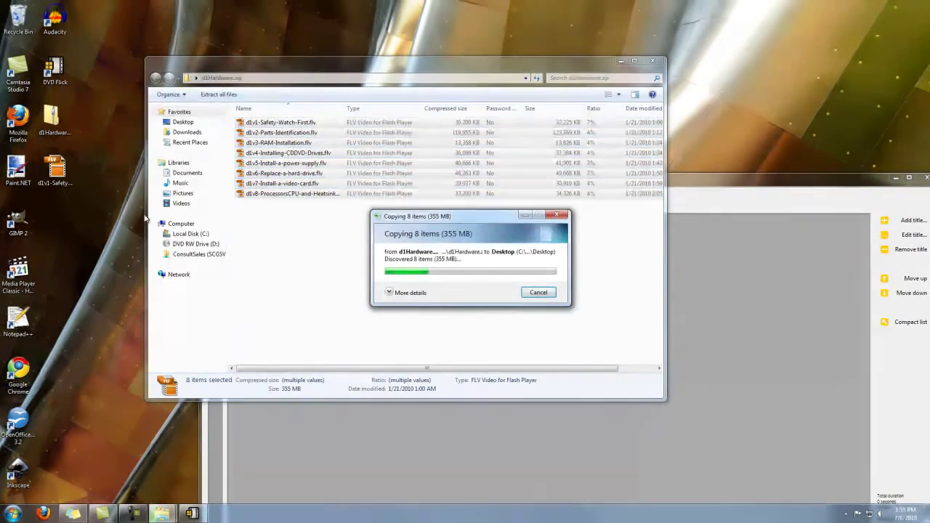
left_click(729, 191)
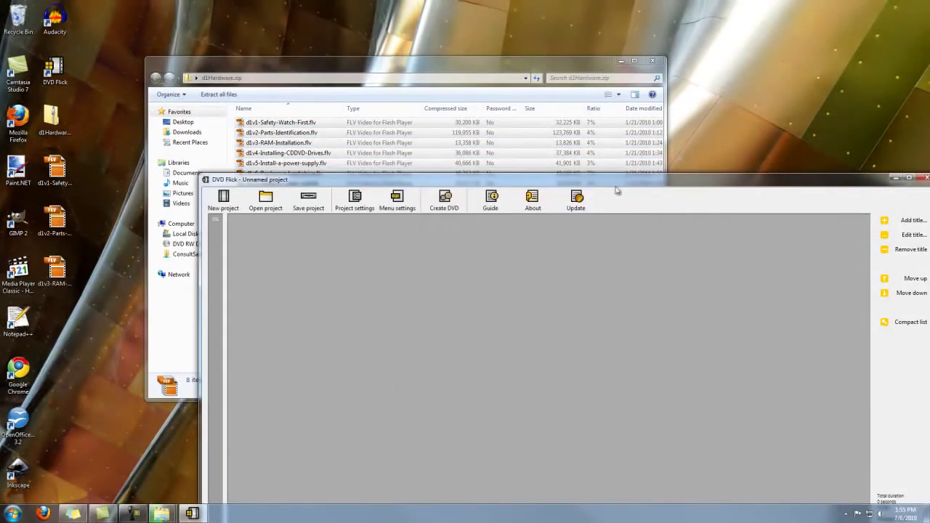
left_click(586, 73)
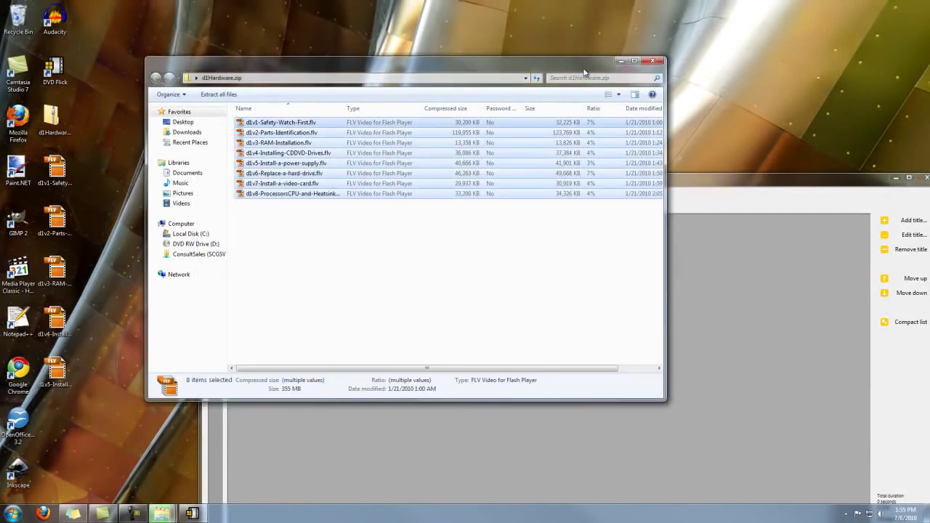
left_click_drag(691, 181, 620, 86)
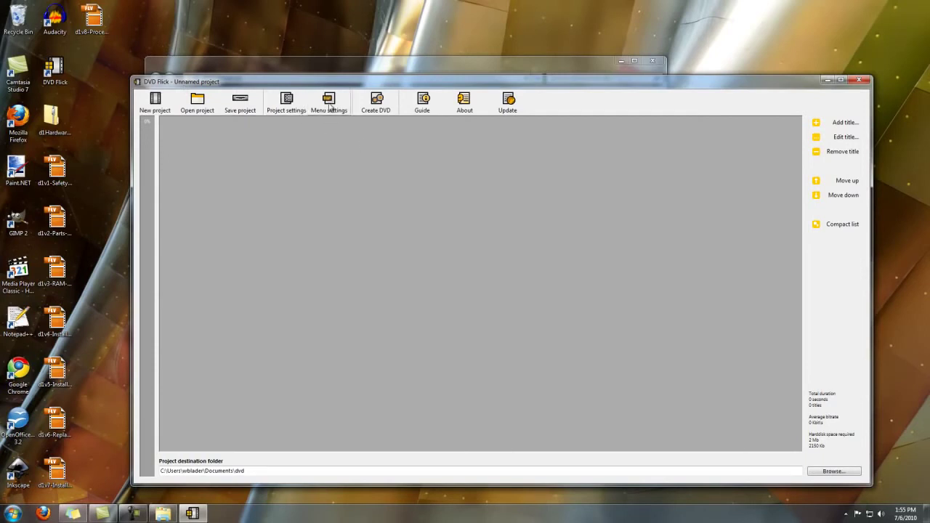
In Project settings, set encoder priority to Normal and keep NTSC as the target format
left_click(286, 102)
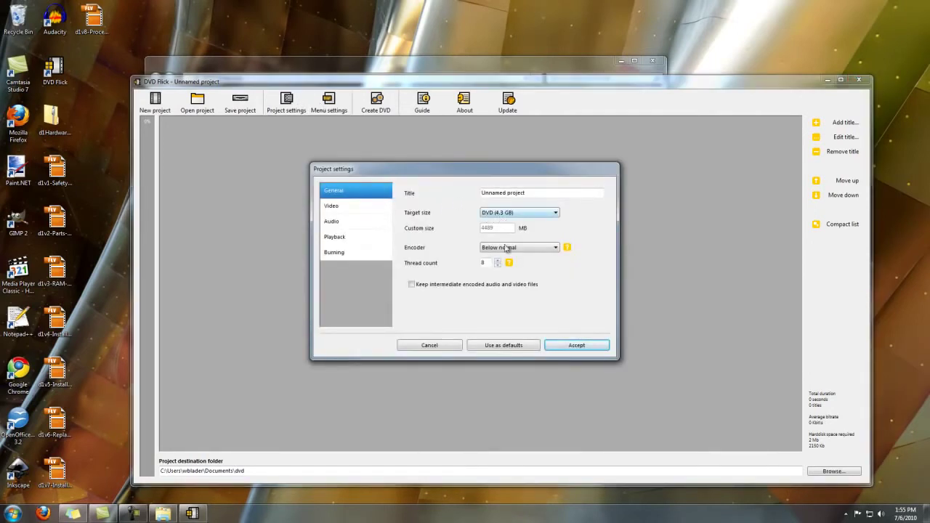
left_click(507, 248)
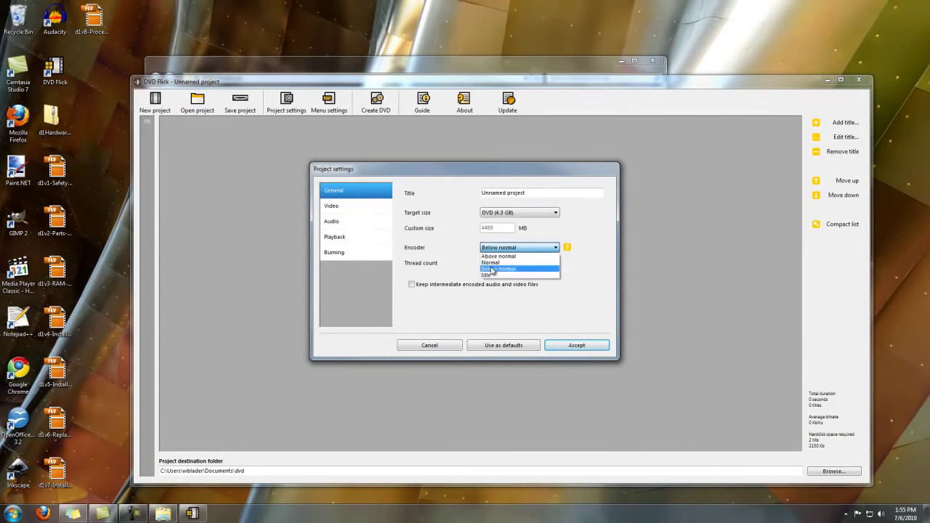
left_click(494, 263)
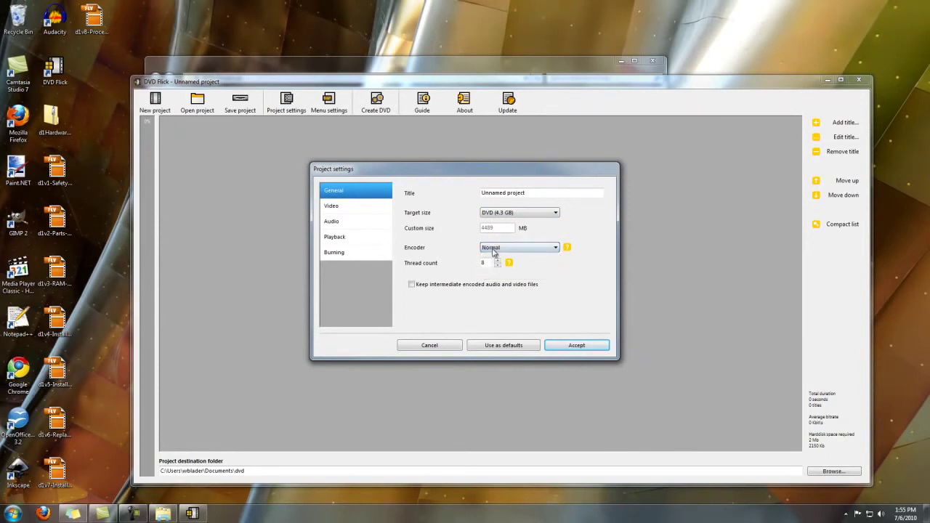
left_click(346, 208)
left_click(507, 199)
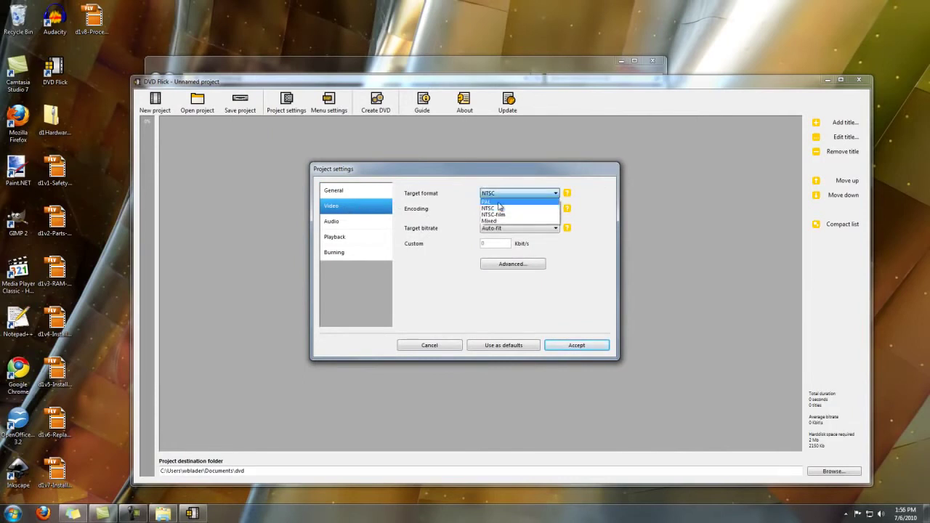
left_click(498, 209)
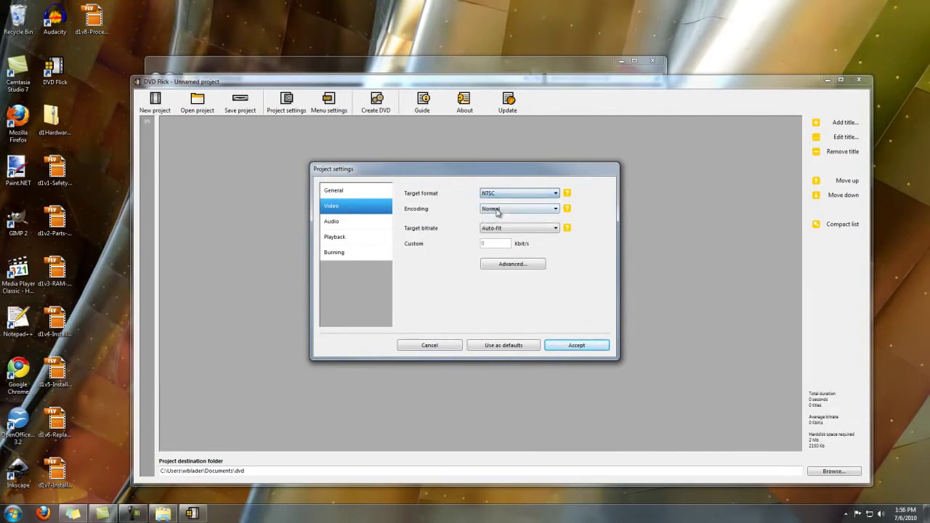
Enable burning the project to disc at 8x speed and accept the settings
left_click(369, 222)
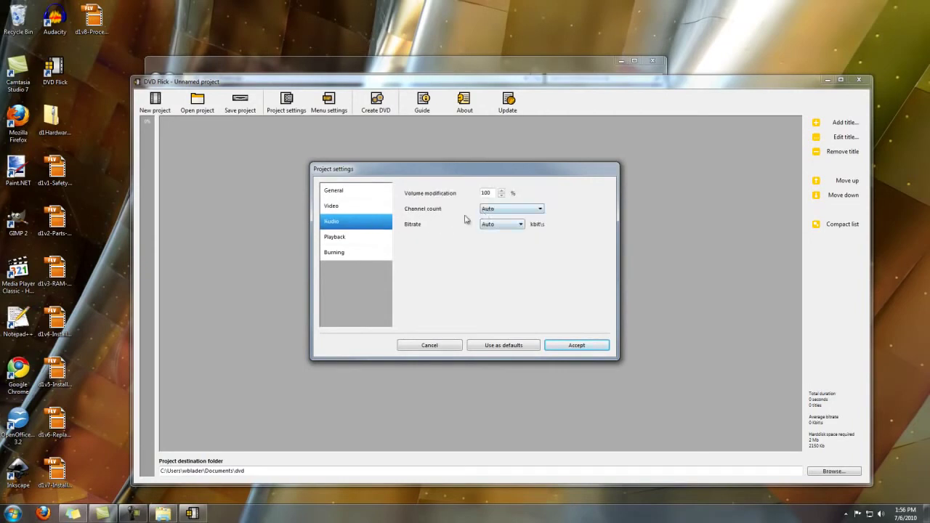
left_click(355, 237)
left_click(351, 253)
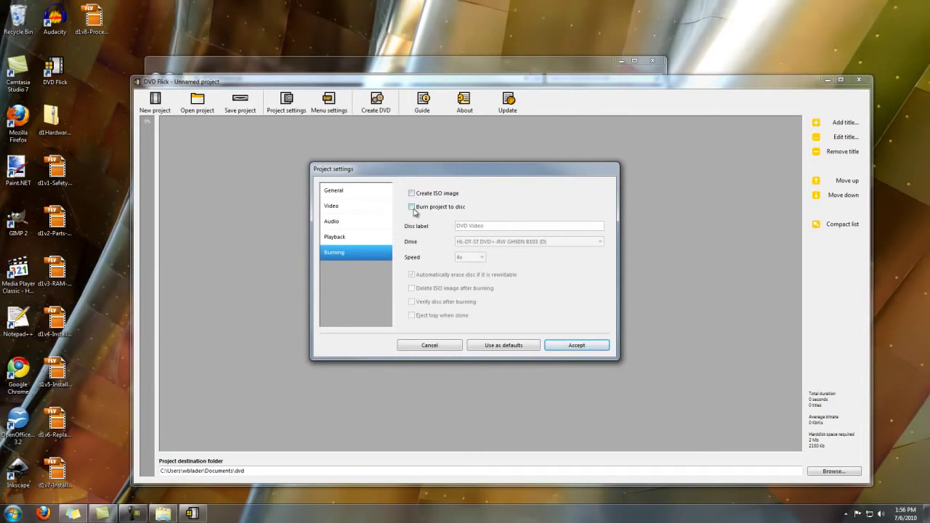
left_click(412, 207)
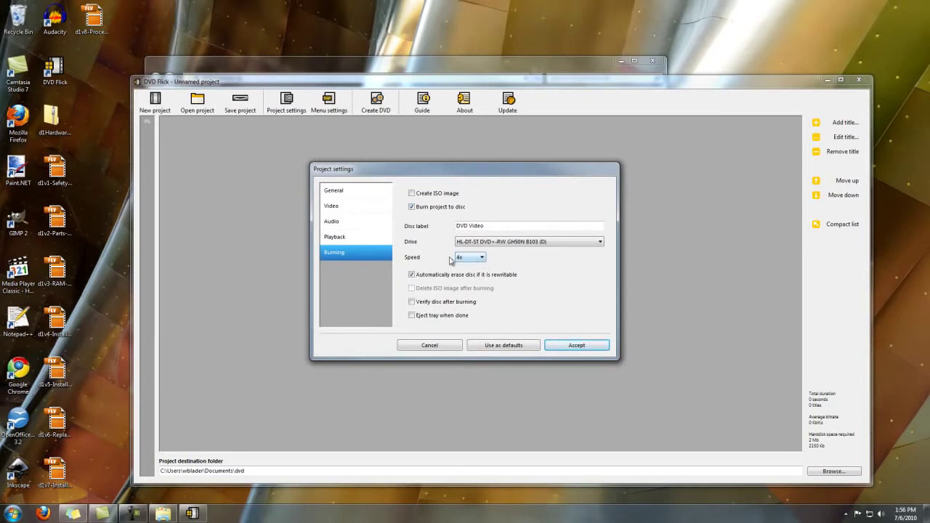
left_click(467, 257)
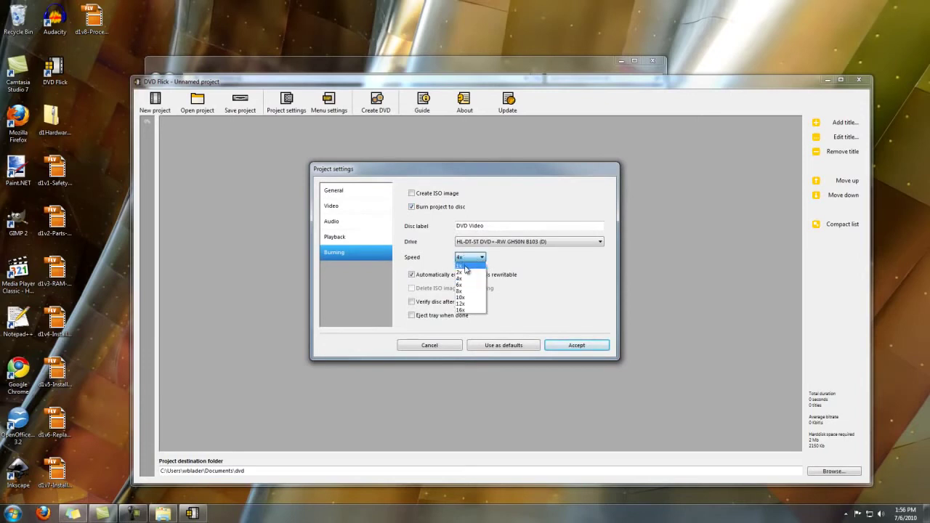
left_click(462, 292)
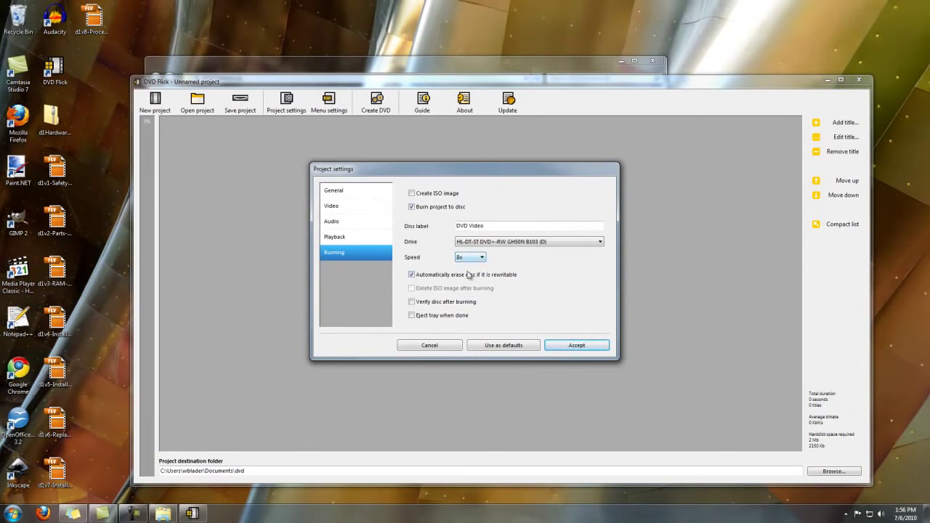
left_click(480, 259)
left_click(468, 293)
left_click(581, 346)
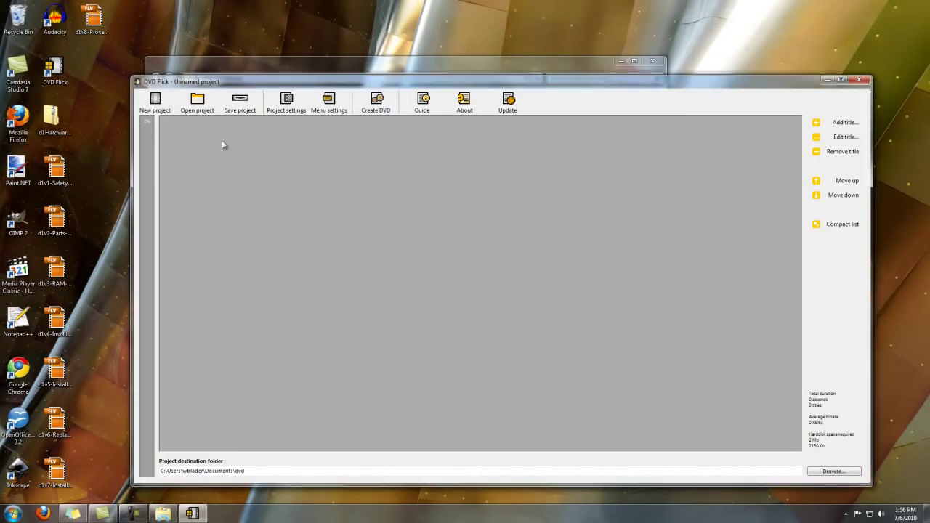
Add d1v1-Safety-Watch-First, d1v2-Parts-Identification, d1v3-RAM-Installation and d1v4-Installing-CDDVD-Drives as titles
left_click_drag(57, 169, 205, 163)
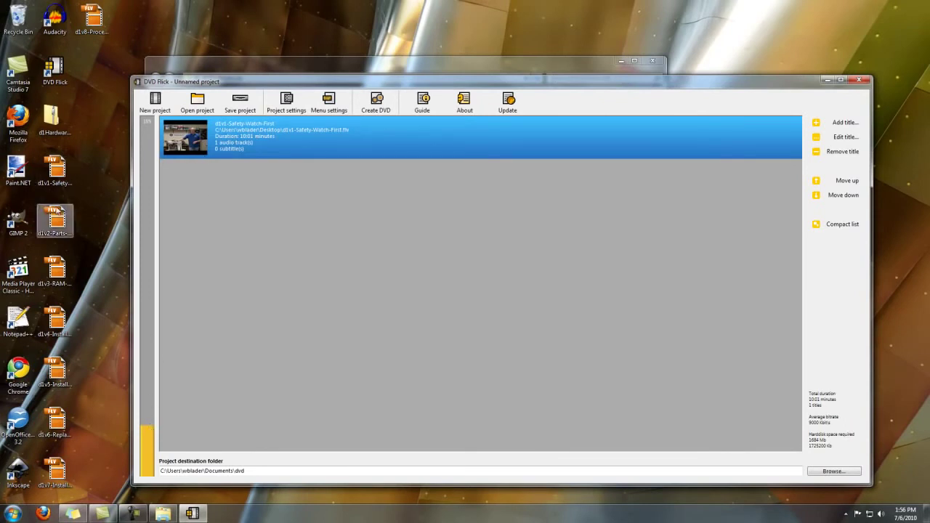
left_click_drag(56, 218, 220, 206)
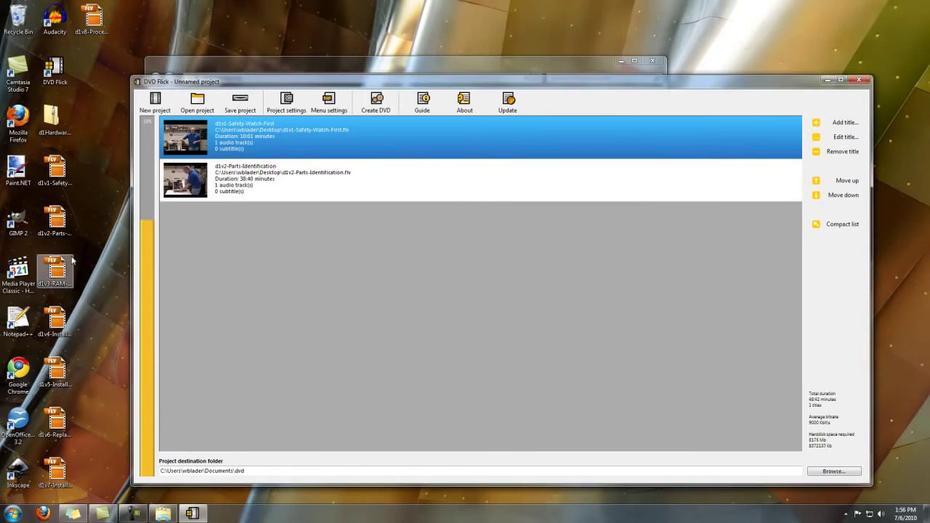
left_click_drag(57, 269, 270, 259)
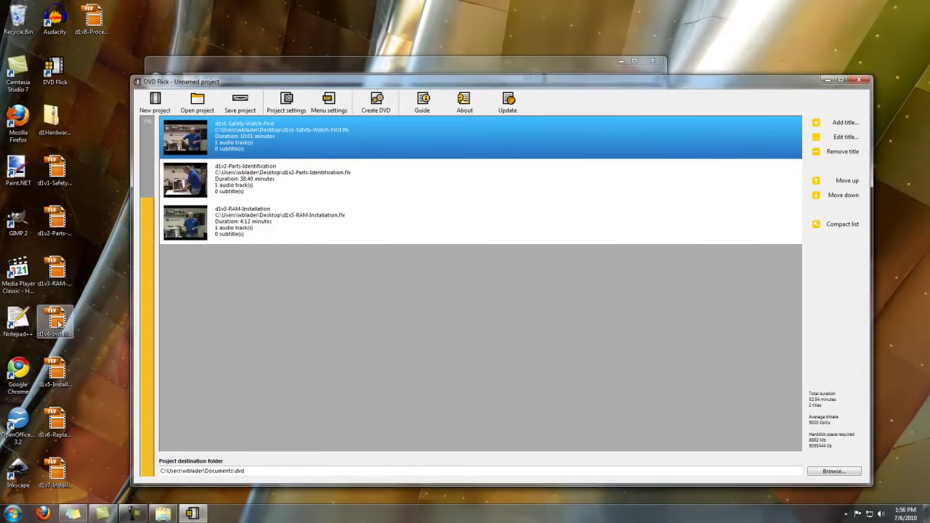
left_click_drag(48, 324, 242, 310)
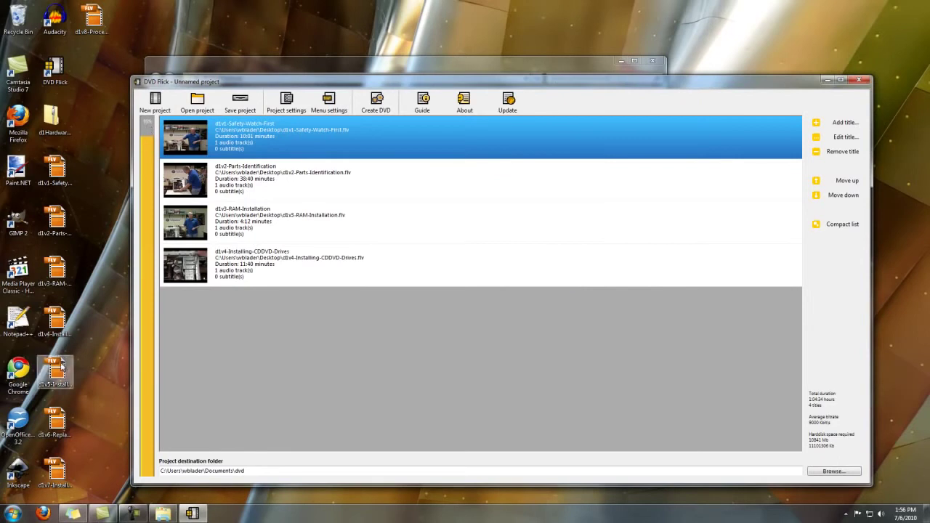
Compare the Orange LED, Plasma Sphere, Simple Black, Simple White and The Party templates, then select Mosaic
left_click(330, 106)
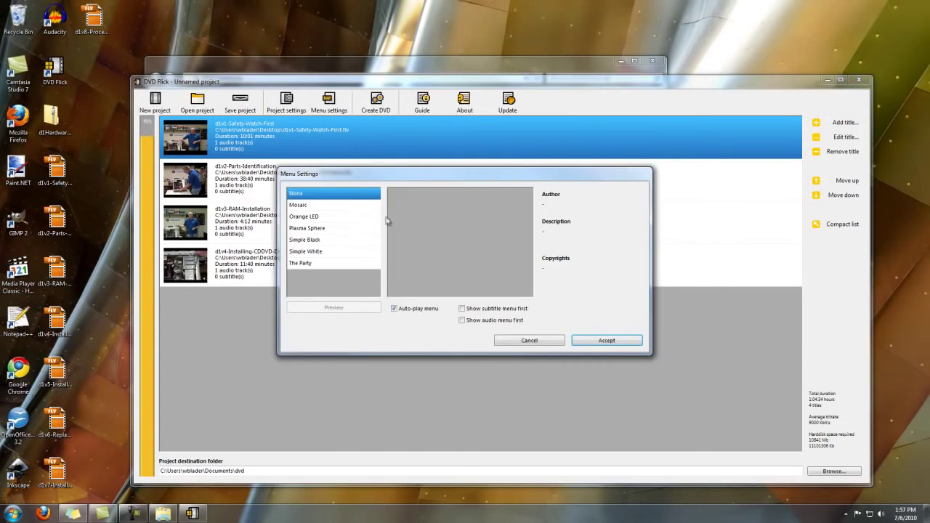
left_click_drag(367, 177, 432, 217)
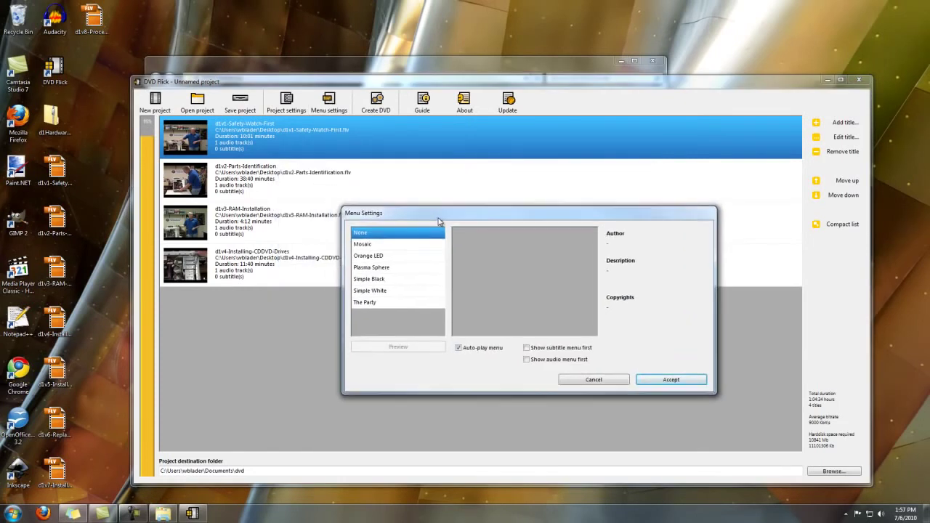
left_click(392, 245)
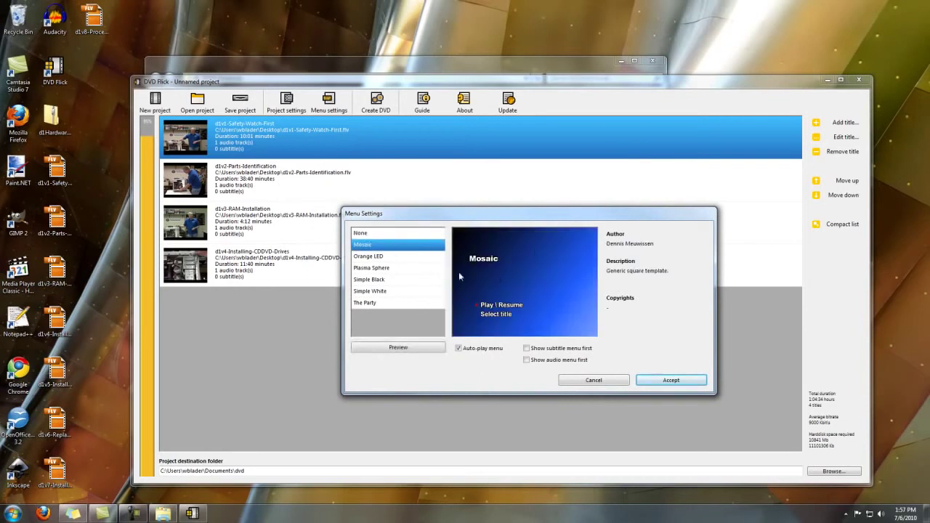
left_click(388, 256)
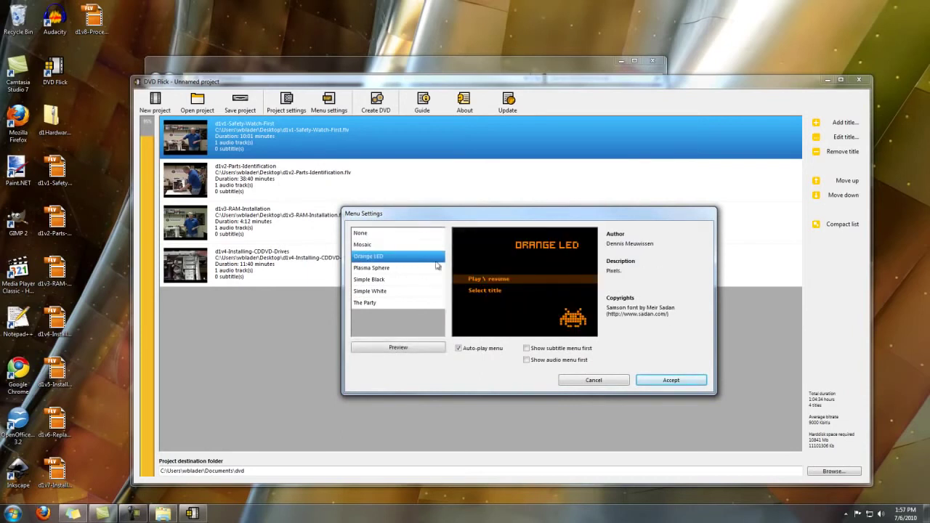
left_click(367, 268)
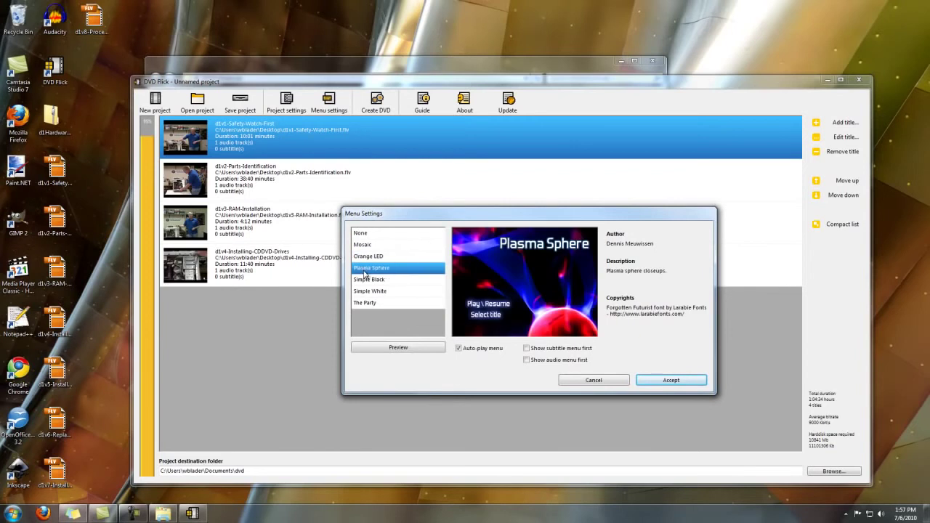
left_click(366, 281)
left_click(368, 292)
left_click(368, 302)
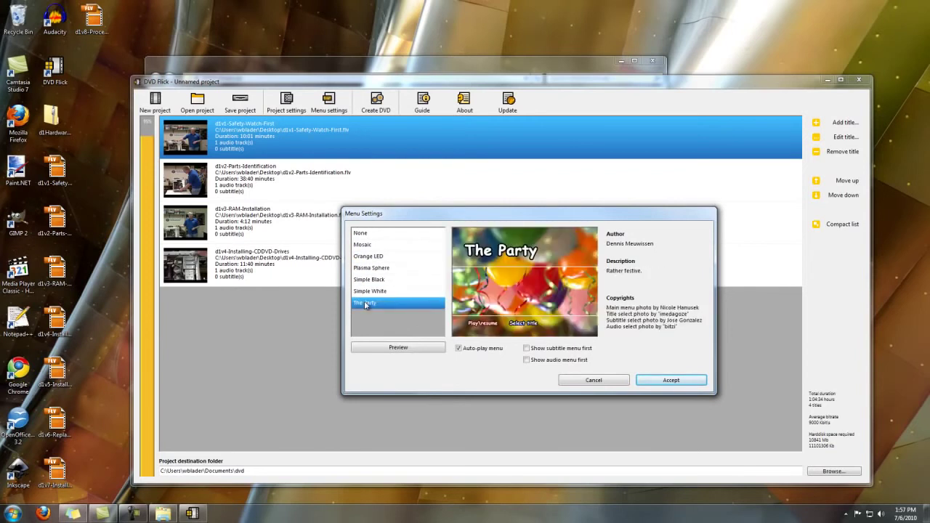
left_click(375, 246)
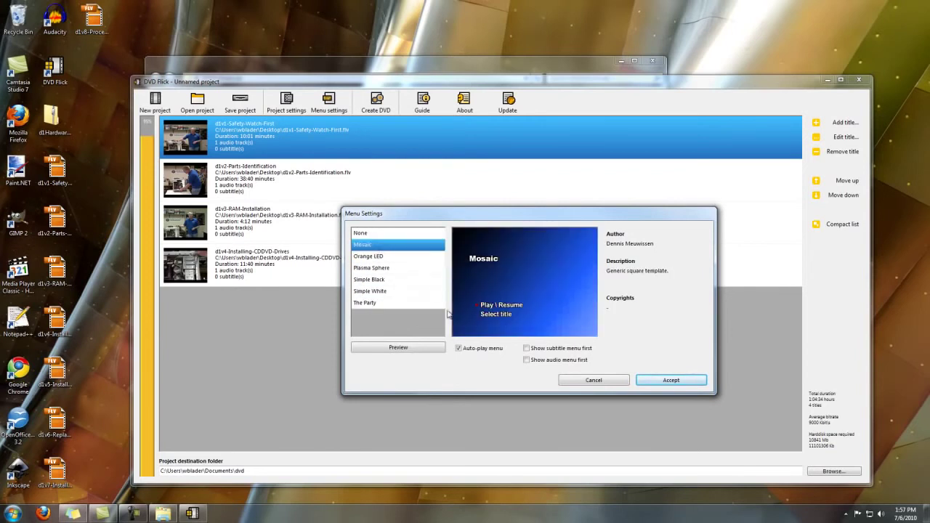
Preview the Mosaic menu, including title 1's audio tracks menu, then accept it
left_click(378, 348)
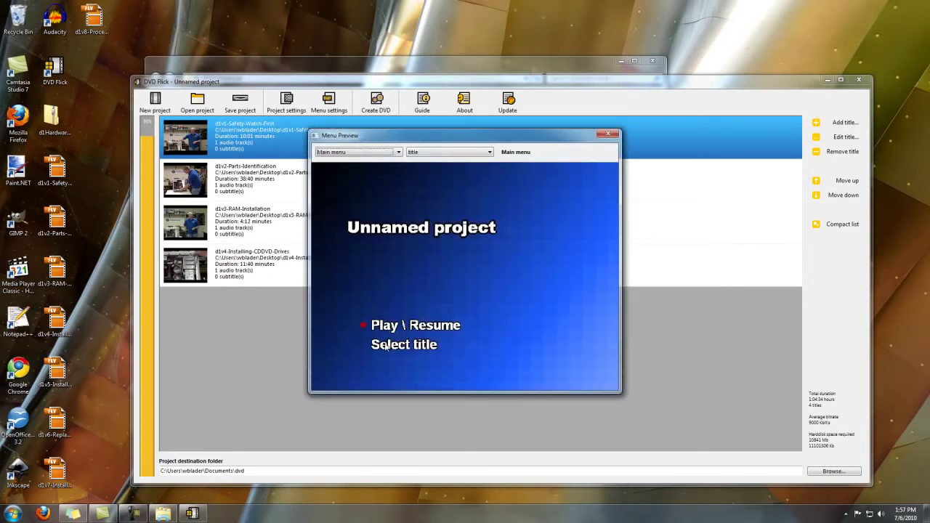
left_click(427, 328)
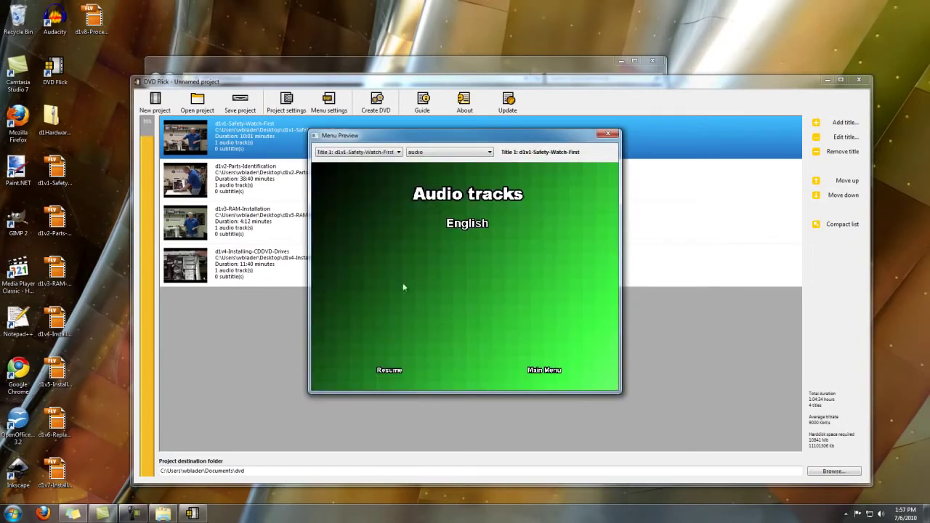
left_click(608, 134)
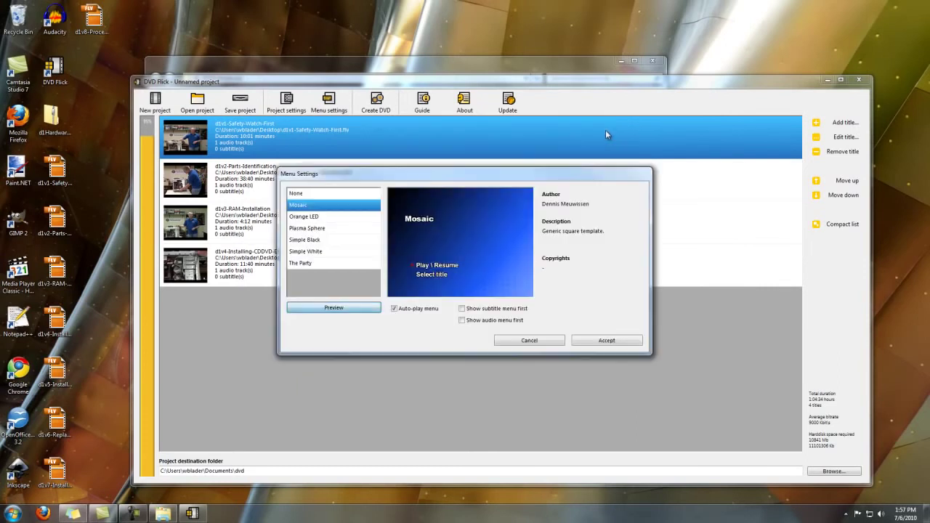
left_click(598, 340)
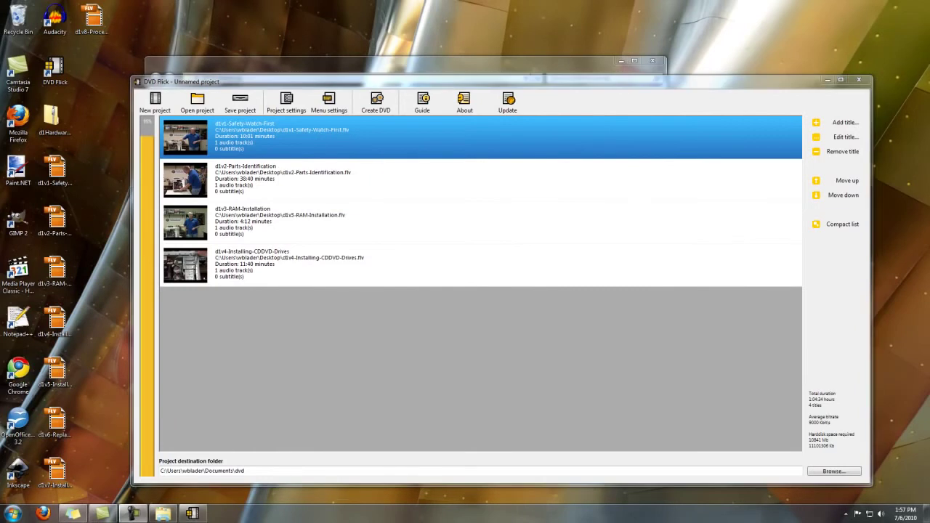
left_click(844, 124)
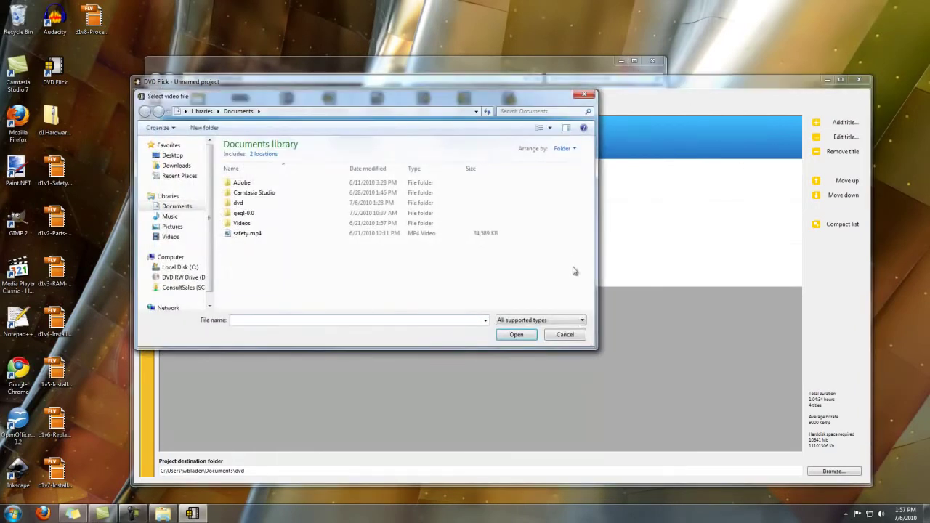
left_click(578, 333)
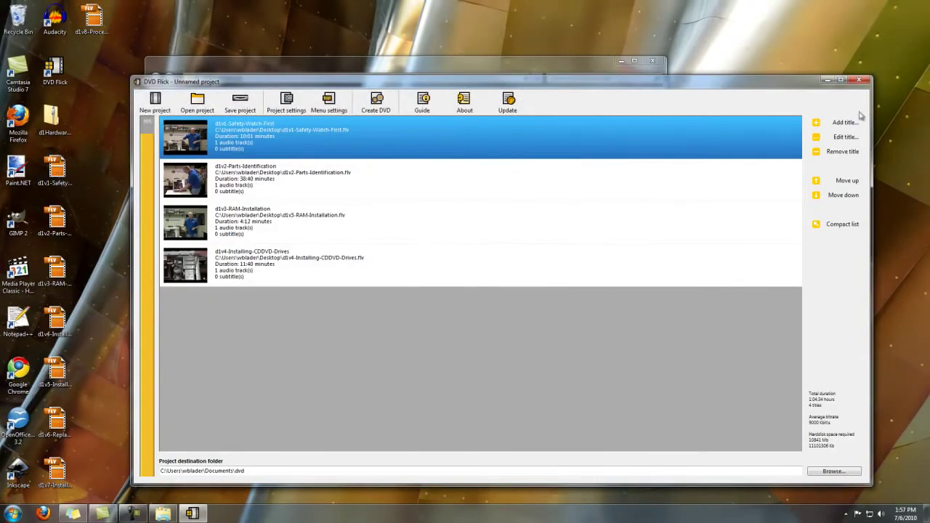
left_click(843, 137)
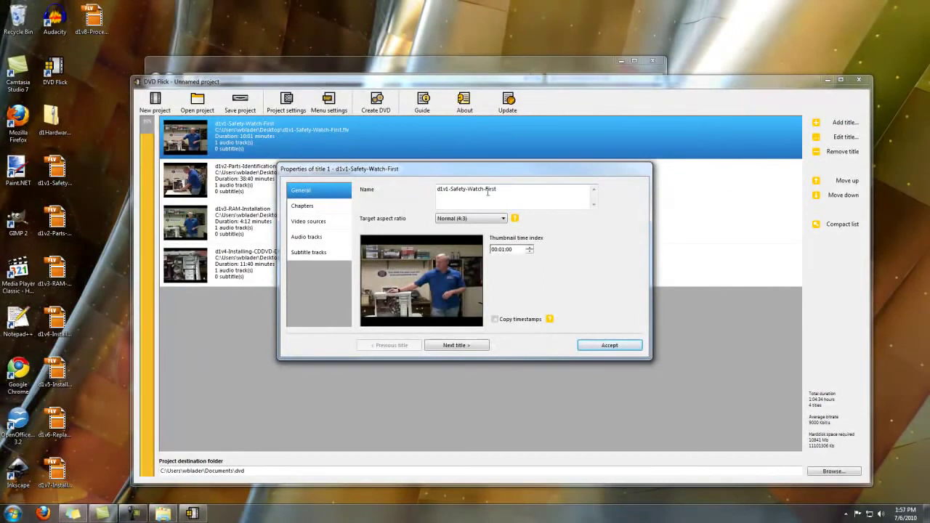
left_click(481, 218)
left_click(481, 219)
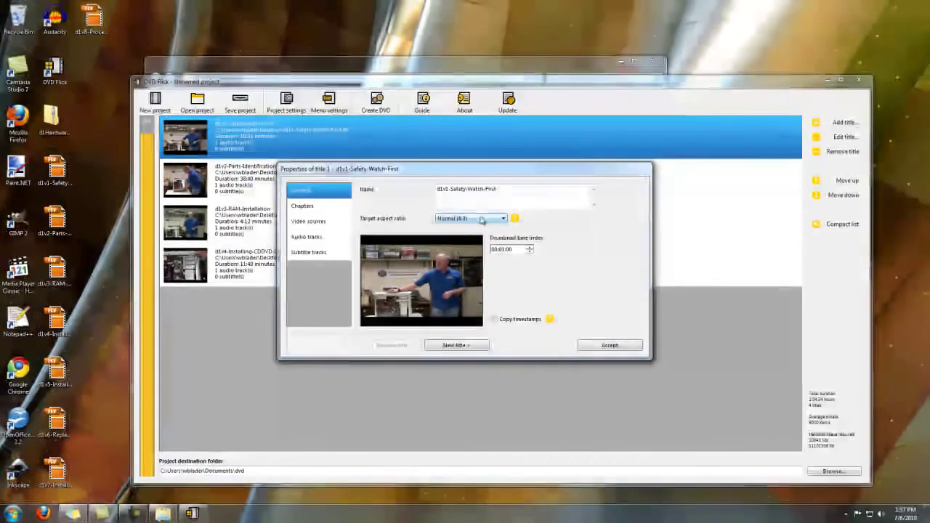
left_click(333, 206)
left_click(315, 223)
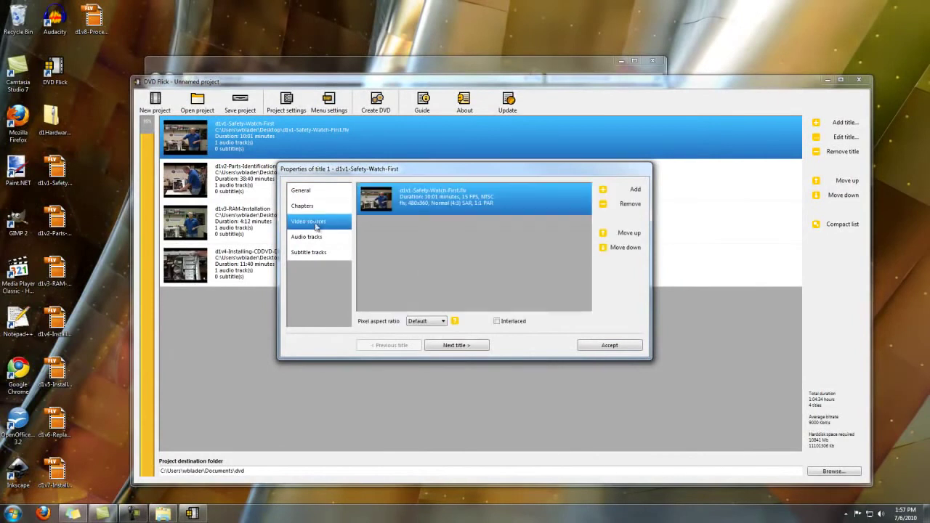
left_click(310, 238)
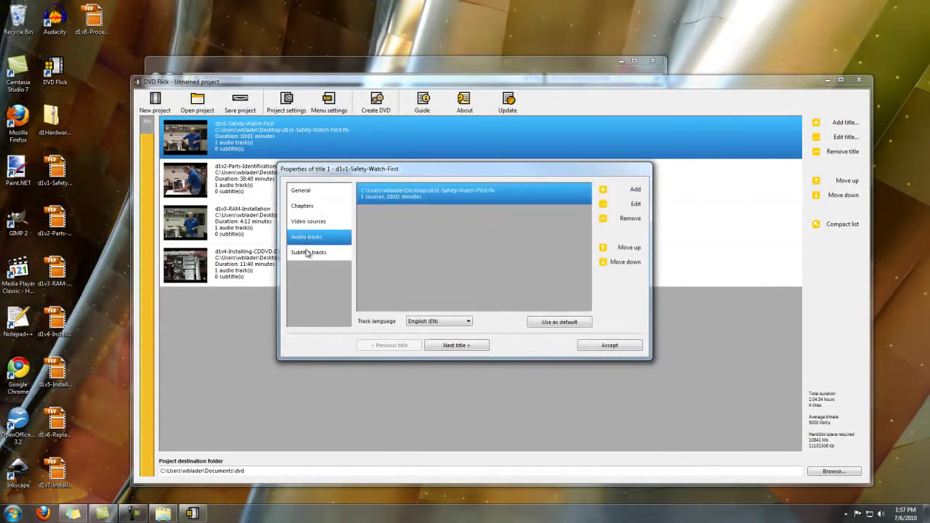
left_click(306, 252)
left_click(309, 191)
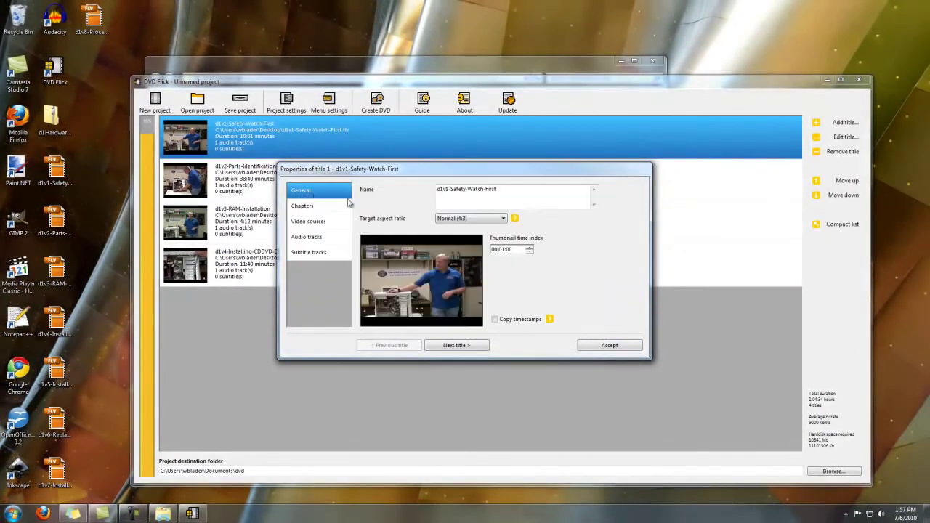
left_click(627, 347)
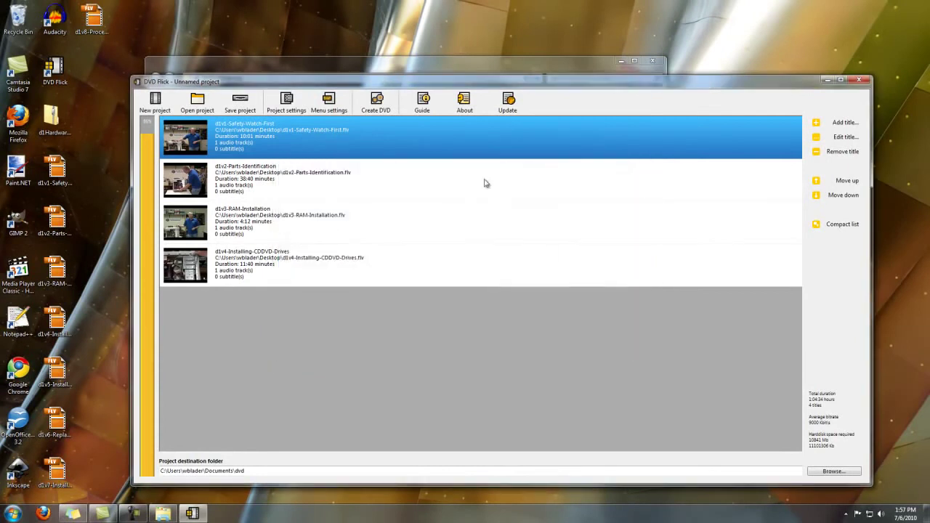
Re-accept project and Mosaic menu settings, then create the DVD, overwriting the Documents\dvd folder
left_click(296, 110)
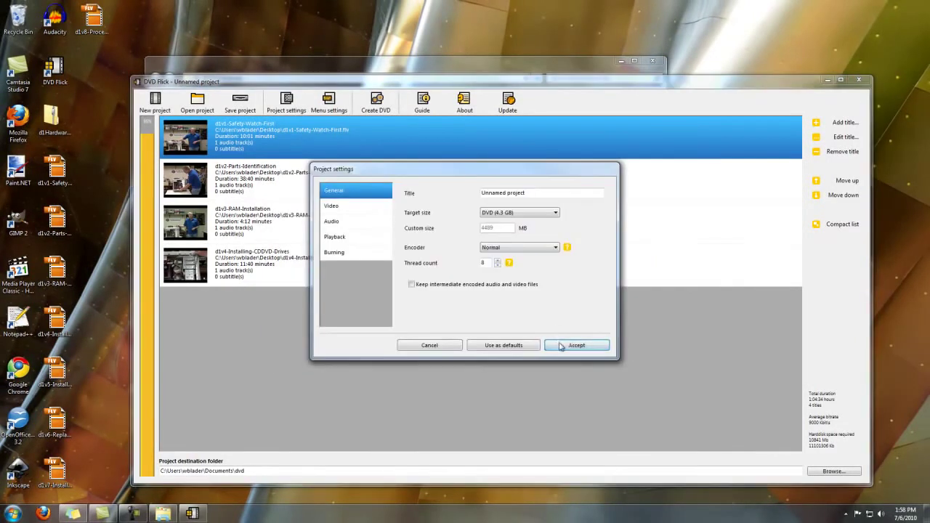
left_click(565, 346)
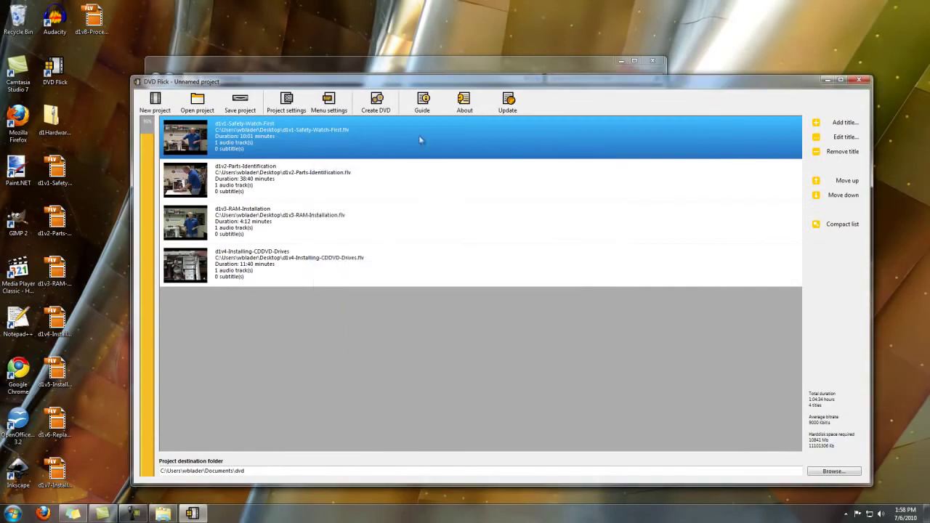
left_click(342, 112)
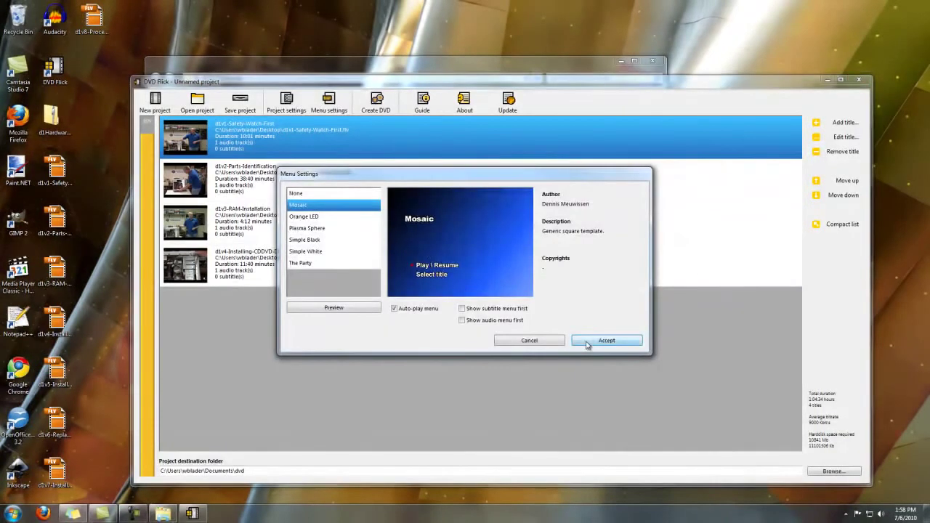
left_click(588, 340)
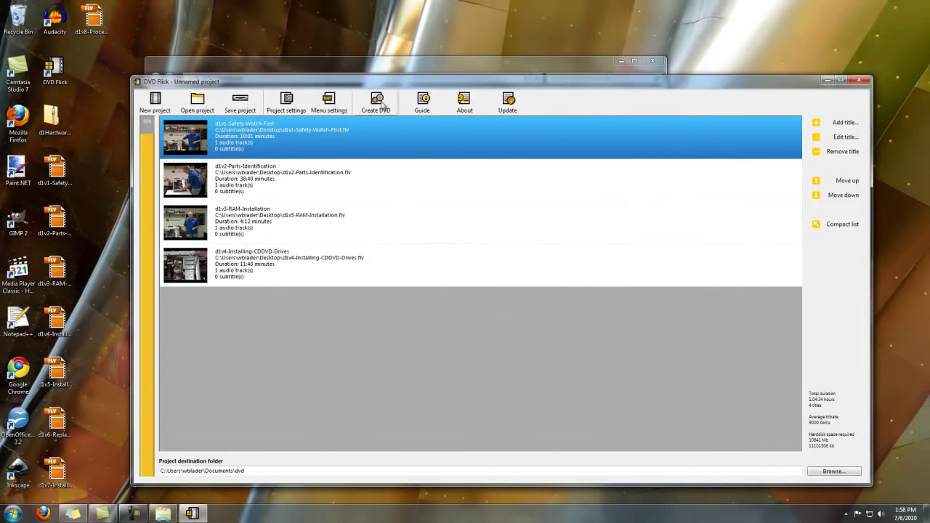
left_click(377, 102)
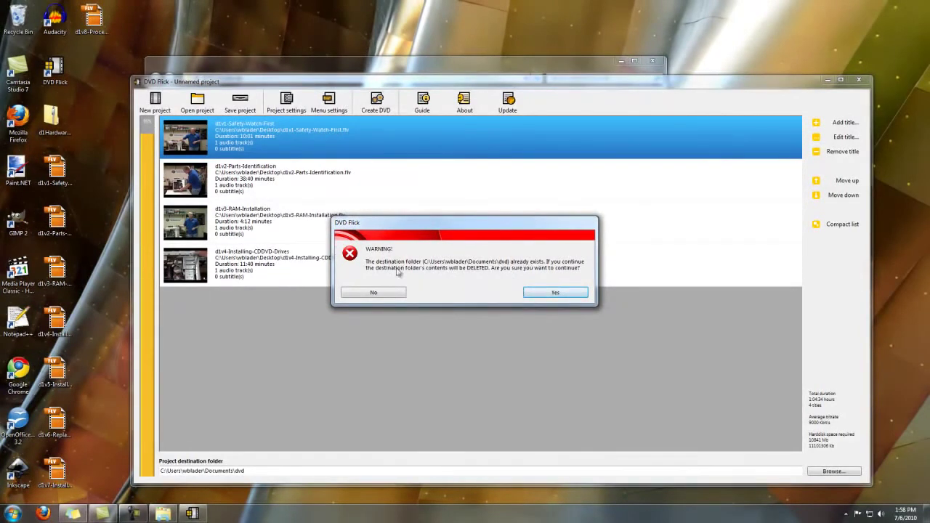
left_click(556, 292)
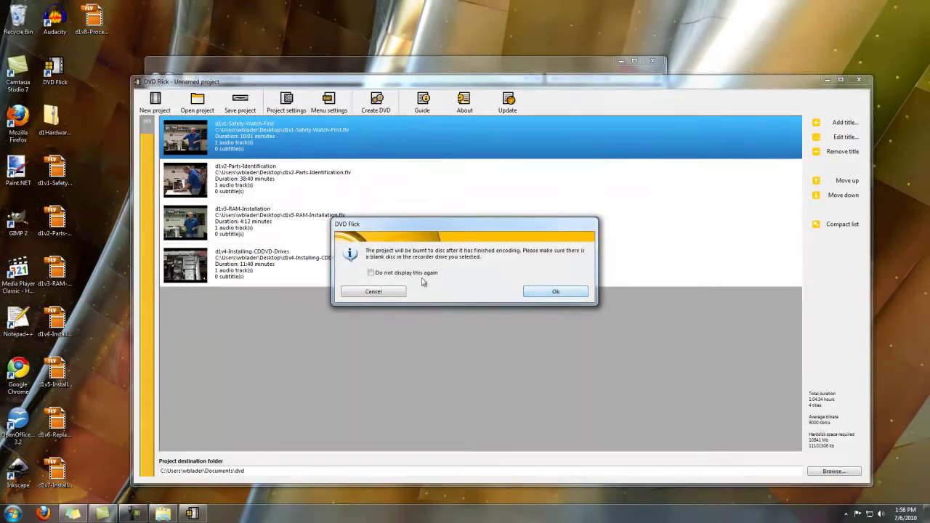
Acknowledge that the disc will burn after encoding and let title 1 encode
left_click(554, 292)
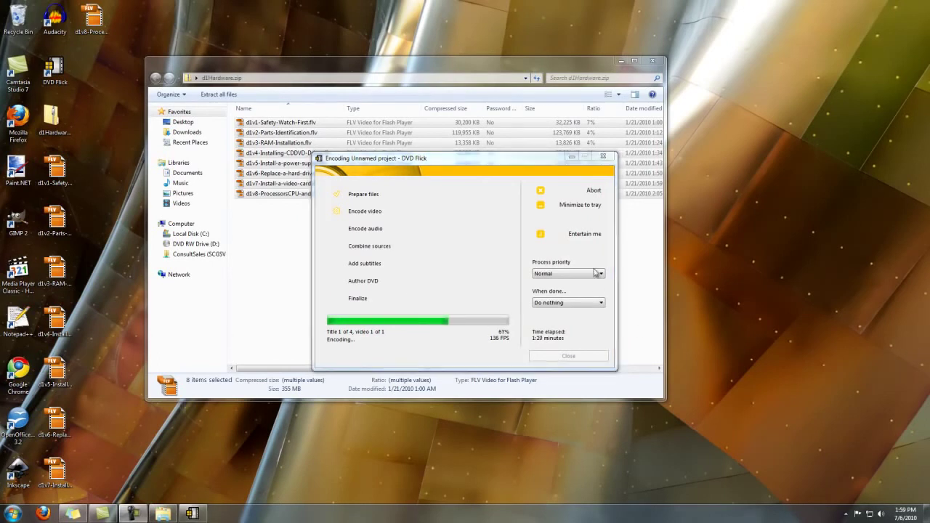
left_click(577, 236)
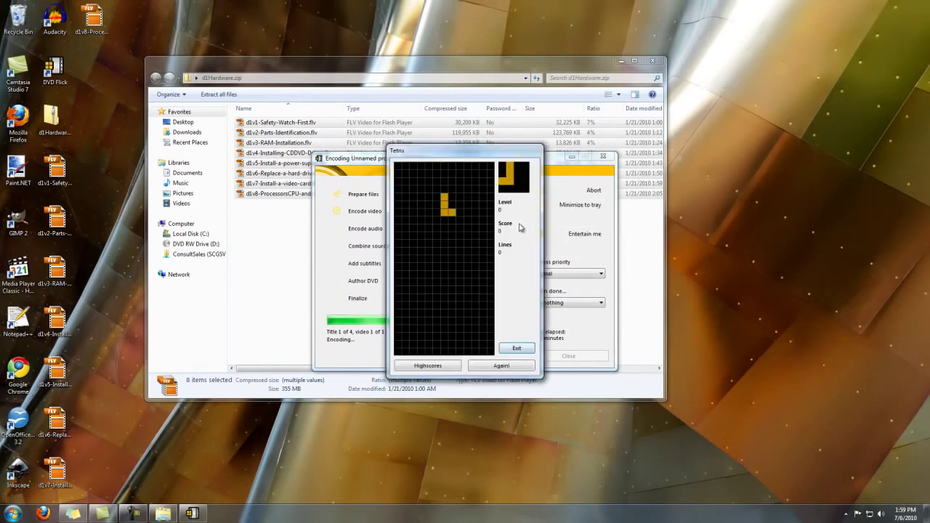
key("Left")
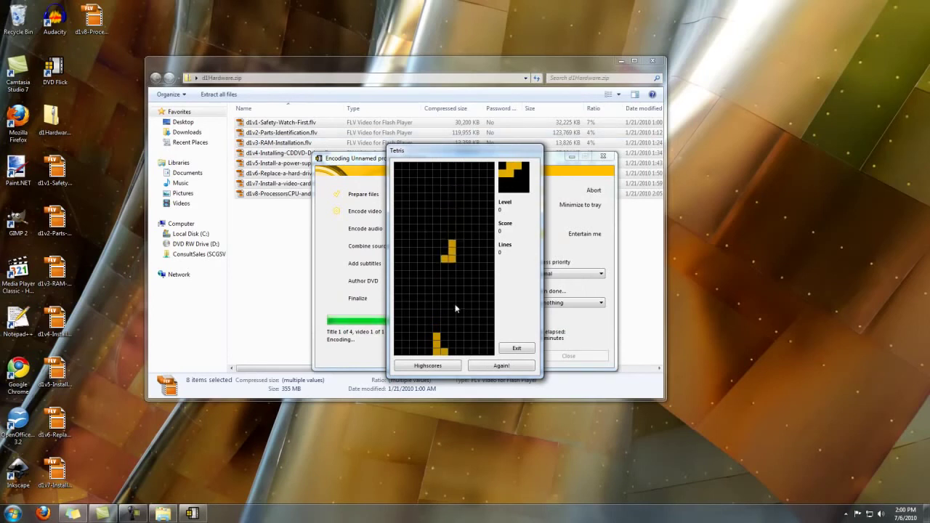
left_click(509, 352)
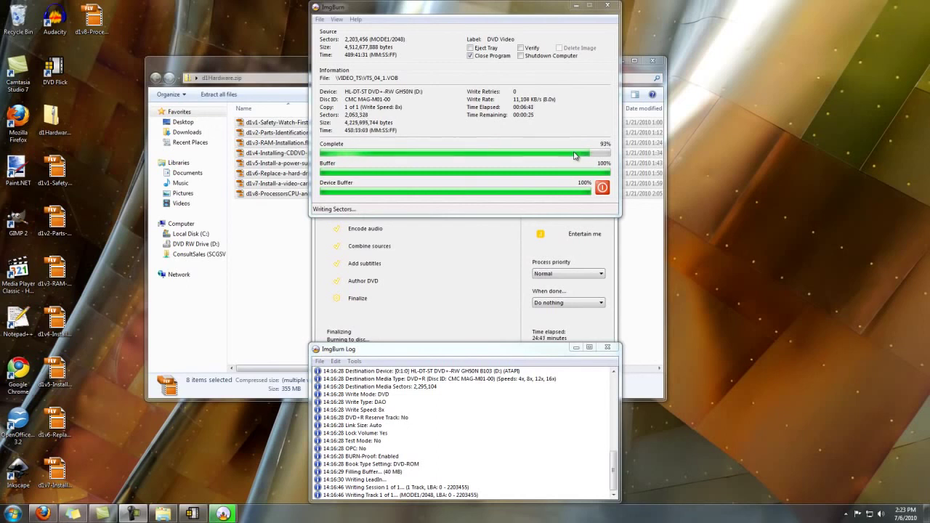
Select the Media Player Classic desktop shortcut while ImgBurn writes the disc
left_click(8, 275)
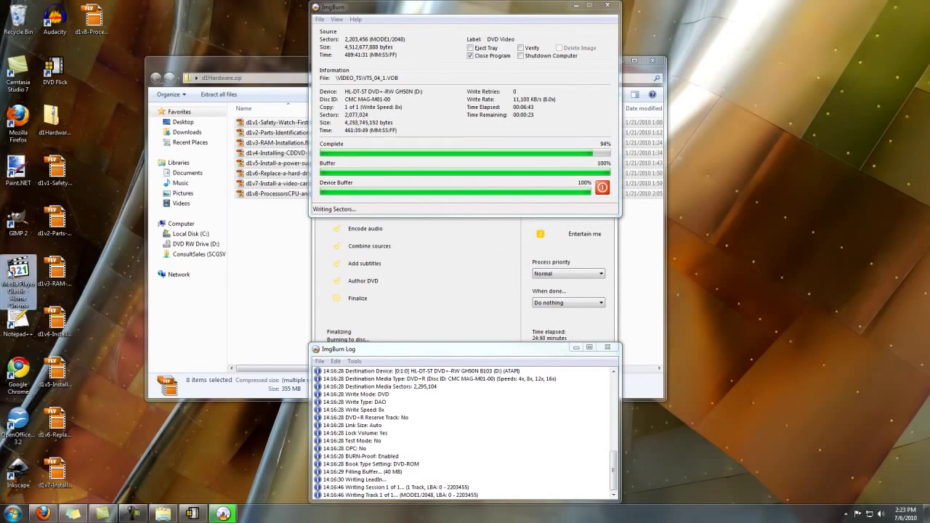
Play the burned DVD's first tutorial title and move the player to the screen's right side
left_click(85, 233)
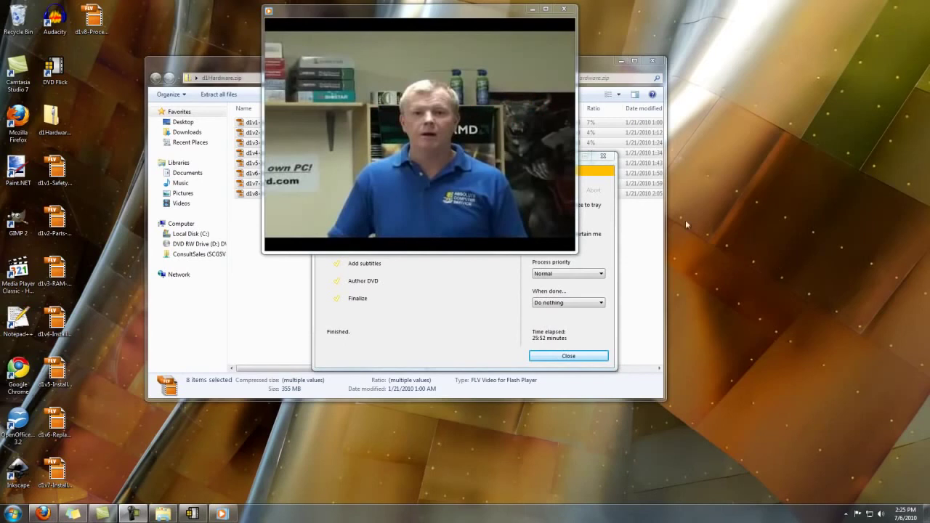
left_click_drag(429, 17, 808, 95)
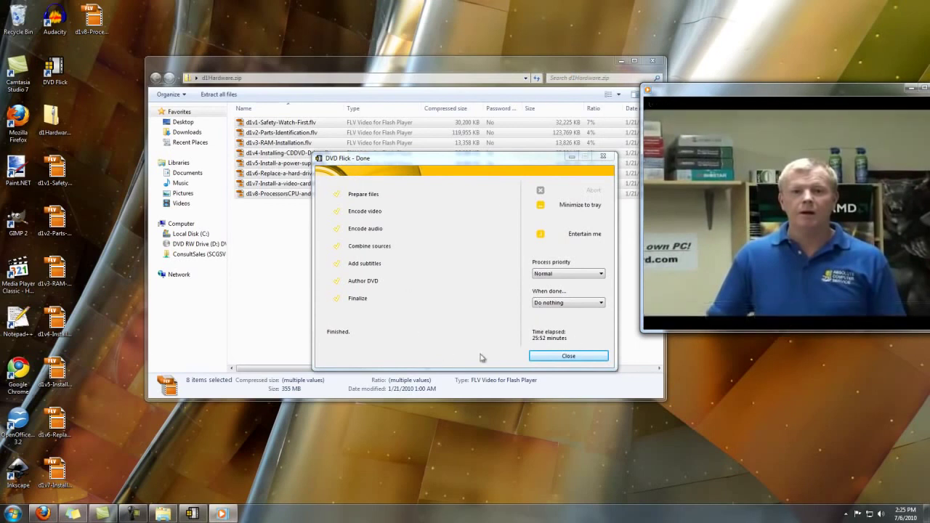